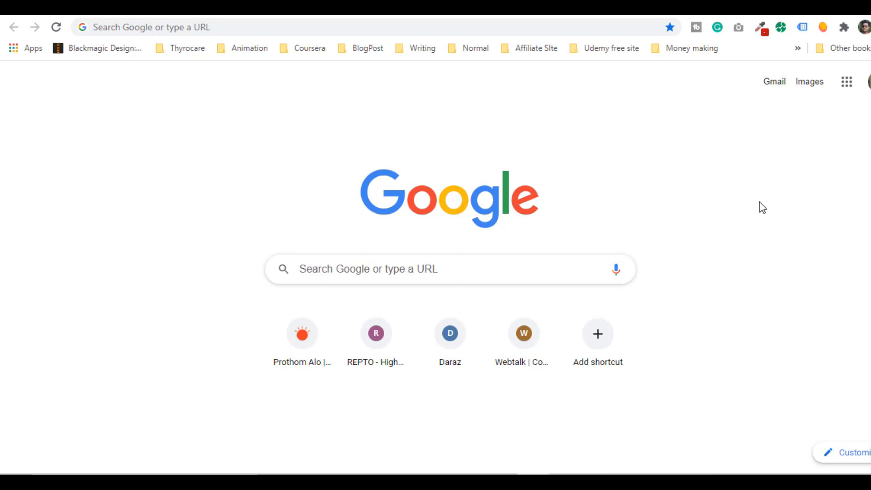
# - Go to facebook.com and open Ads Manager
pyautogui.click(458, 27)
pyautogui.write('facebook.com')
pyautogui.press('Return')
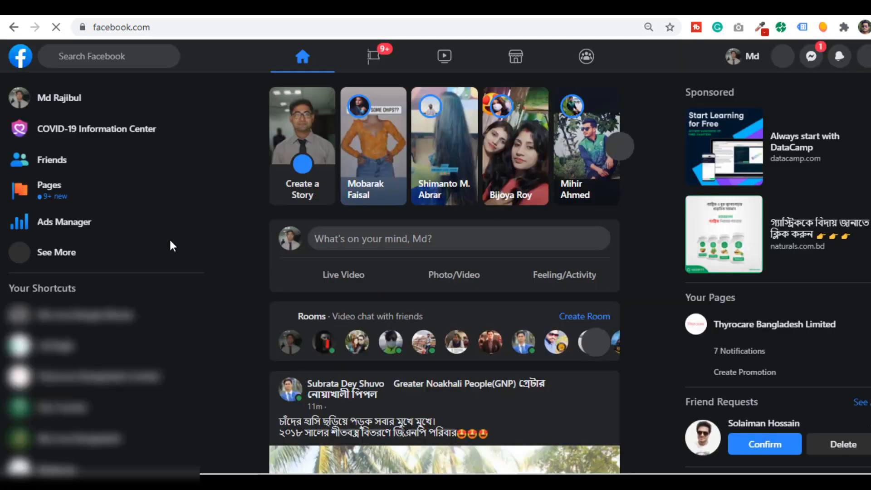
pyautogui.click(66, 226)
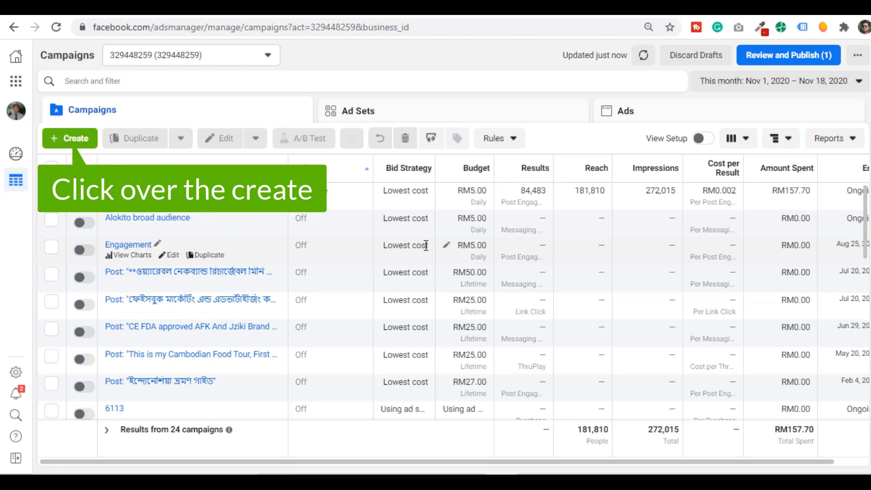
# - Create a new campaign with the Reach objective and continue to its settings
pyautogui.scroll(-3, 238, 268)
pyautogui.scroll(-3, 238, 267)
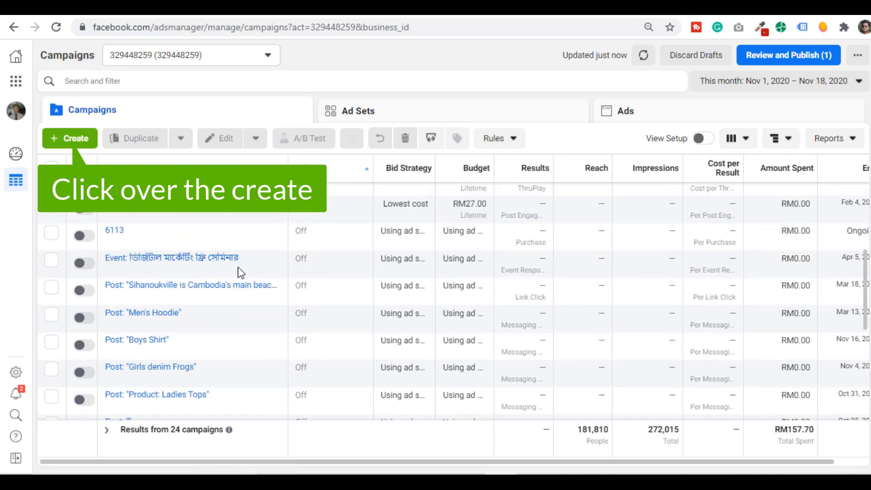
pyautogui.scroll(6, 238, 267)
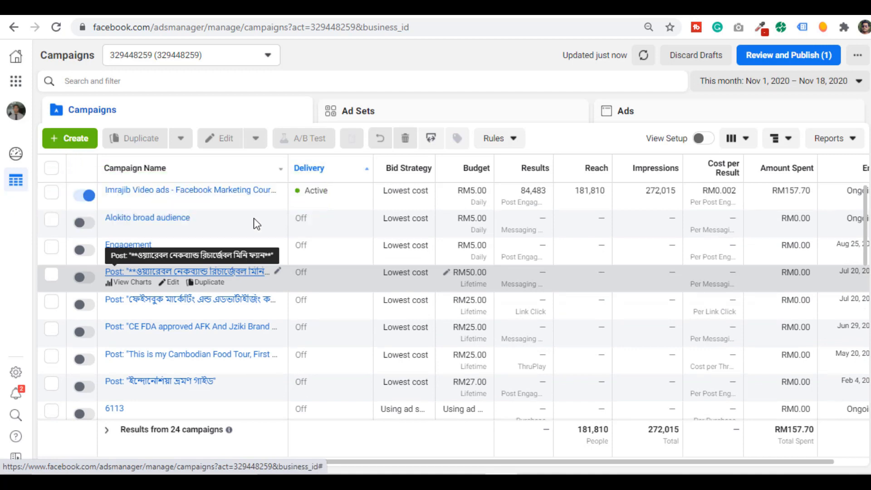
pyautogui.click(67, 148)
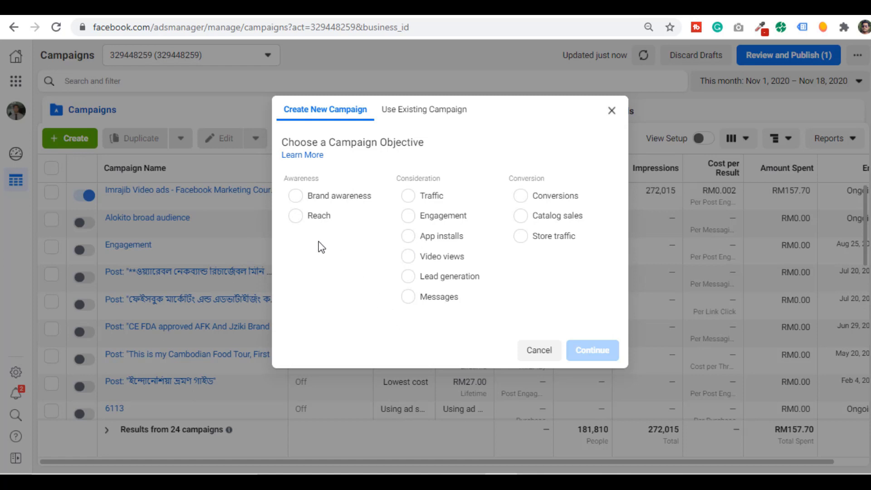
pyautogui.click(306, 222)
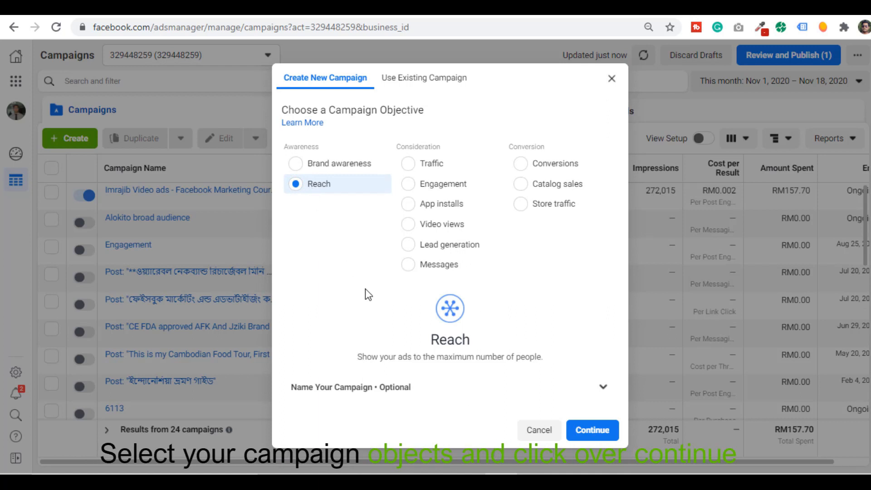
pyautogui.click(591, 431)
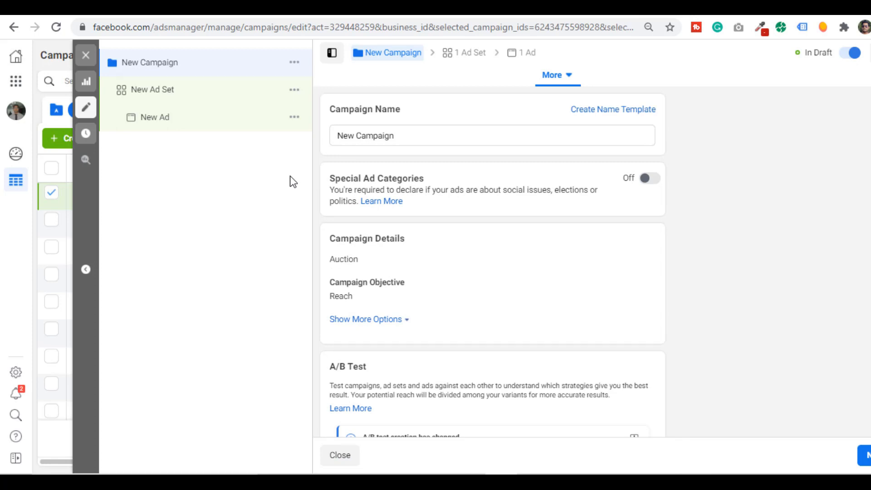
# - Rename the new campaign as "Instagram ads Campaign"
pyautogui.moveTo(412, 135); pyautogui.dragTo(297, 151)
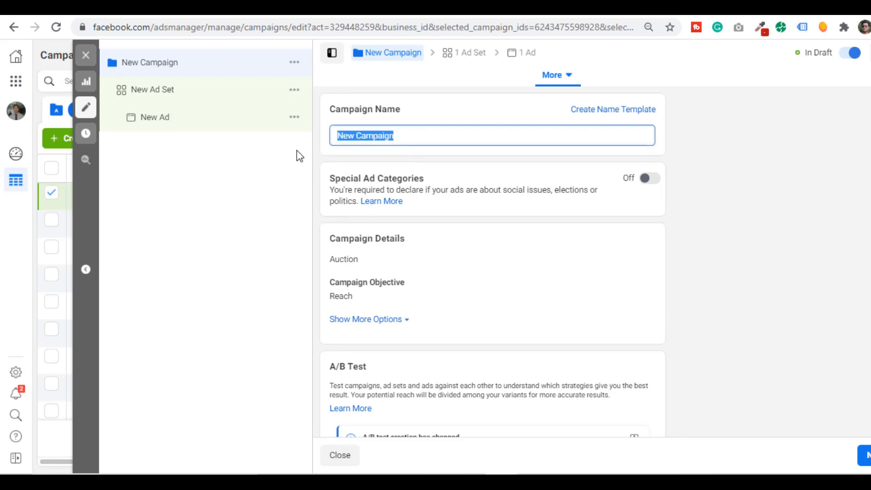
pyautogui.write('Instagram ads Campaign')
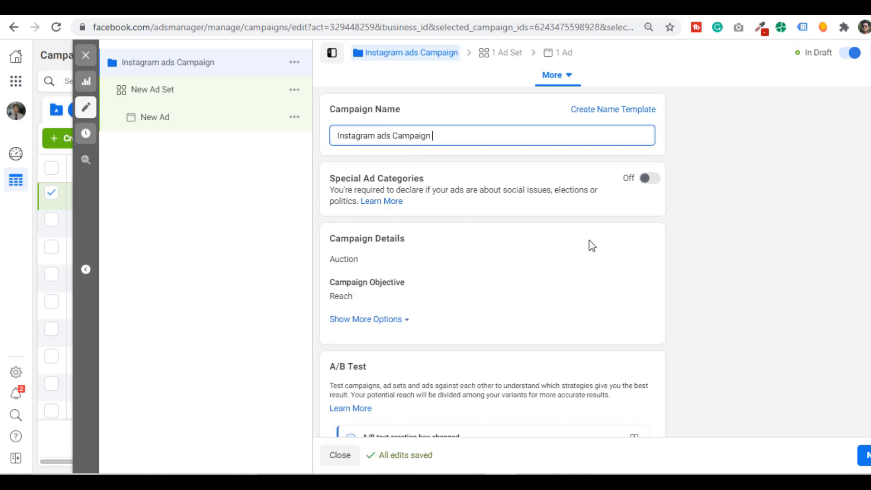
pyautogui.scroll(-3, 591, 245)
pyautogui.scroll(3, 589, 245)
# - Keep the campaign budget type as Daily Budget, set the amount to RM10.00 and continue to the ad set settings
pyautogui.scroll(-5, 589, 245)
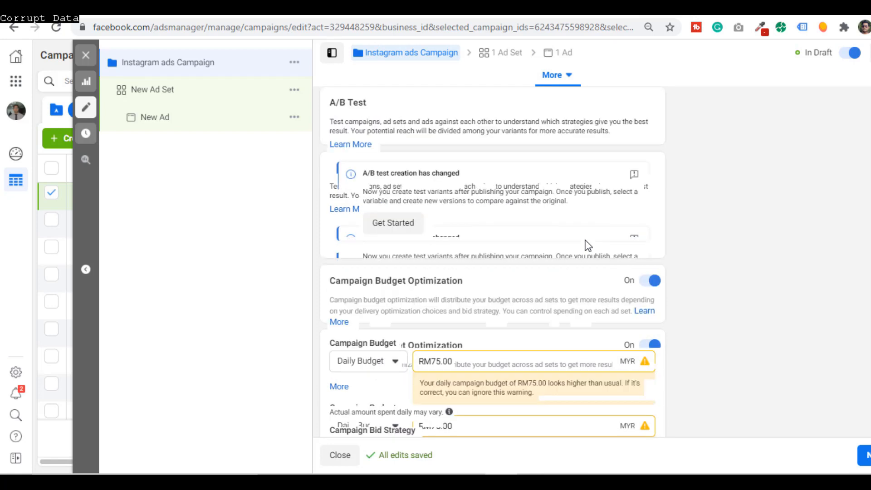
pyautogui.scroll(-1, 585, 243)
pyautogui.click(386, 301)
pyautogui.click(380, 330)
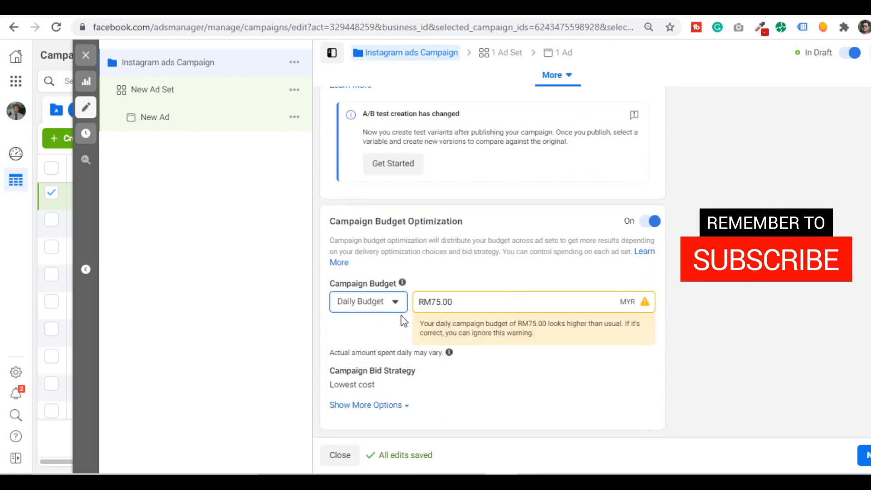
pyautogui.tripleClick(509, 302)
pyautogui.write('10')
pyautogui.click(336, 325)
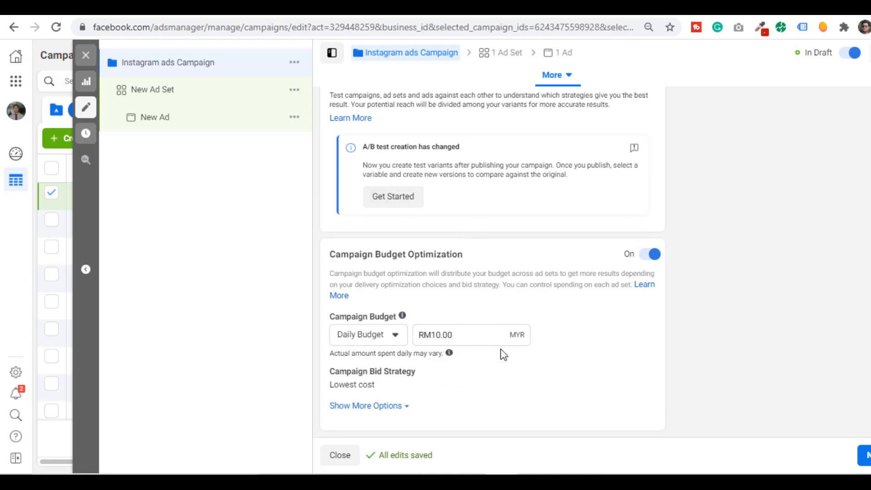
pyautogui.click(864, 455)
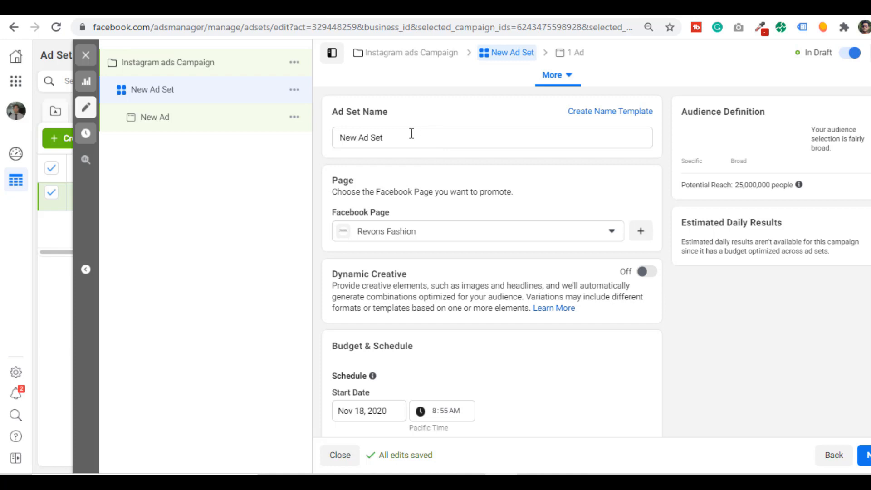
# - Enable an end date in the ad set's schedule and set it to Nov 30, 2020
pyautogui.moveTo(411, 134); pyautogui.dragTo(317, 138)
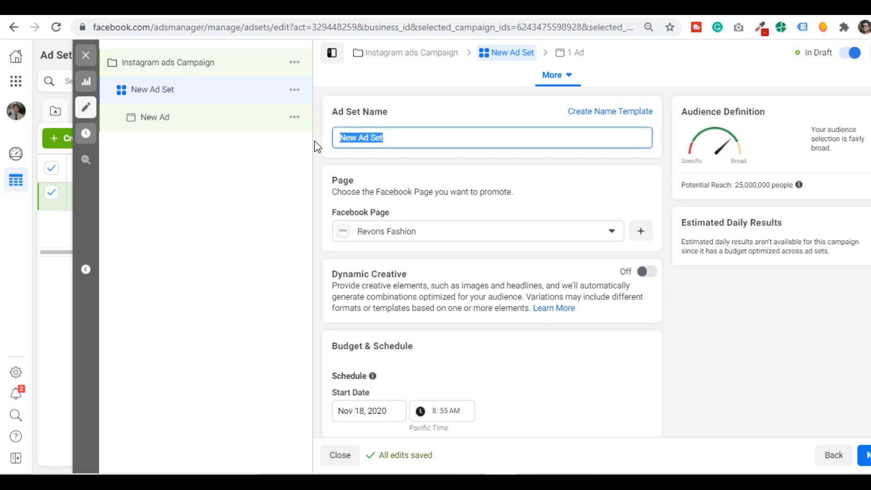
pyautogui.click(470, 134)
pyautogui.scroll(-2, 469, 231)
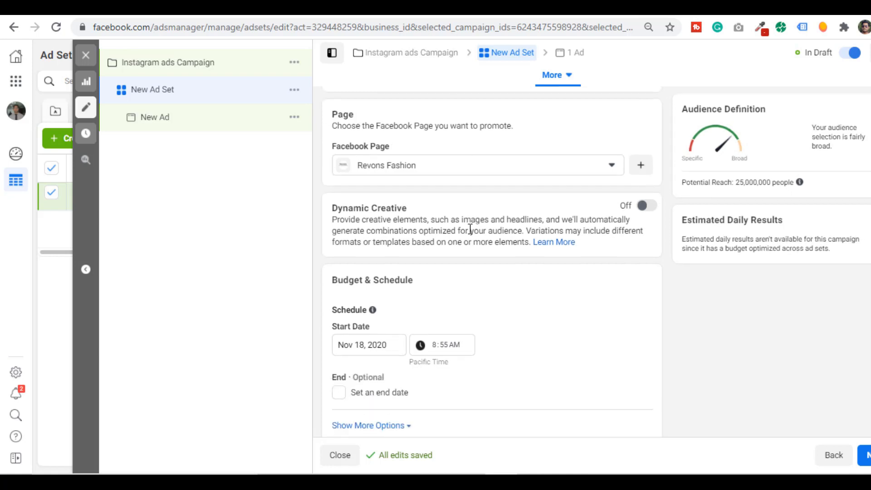
pyautogui.scroll(-2, 470, 230)
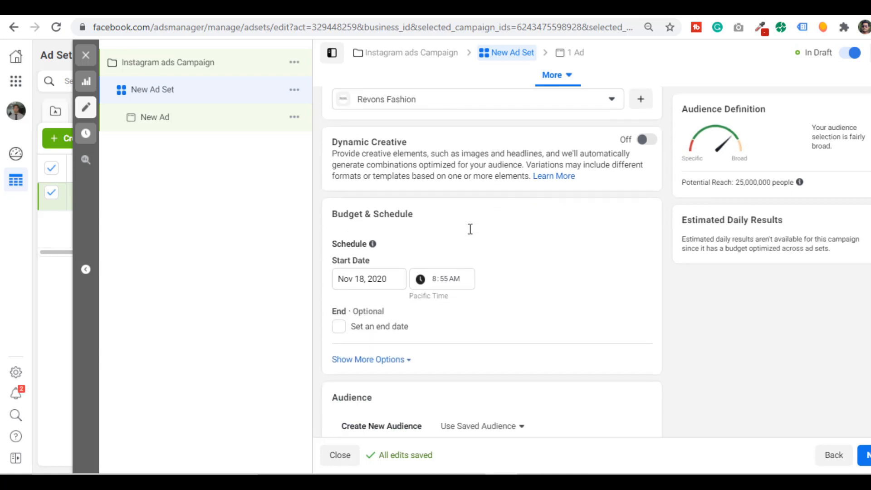
pyautogui.scroll(-2, 470, 229)
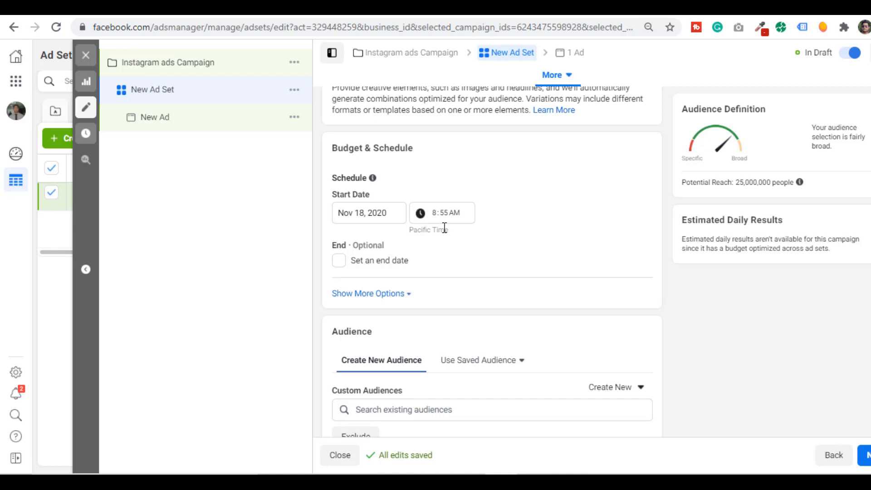
pyautogui.scroll(-2, 431, 238)
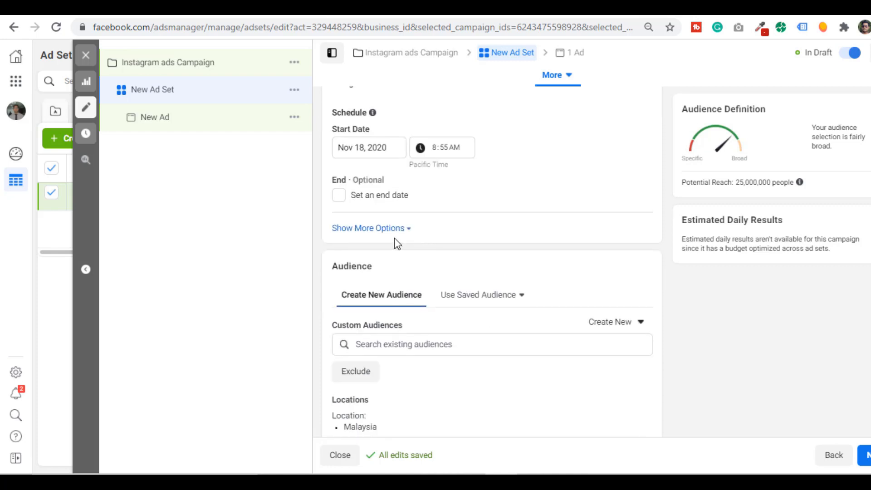
pyautogui.click(342, 202)
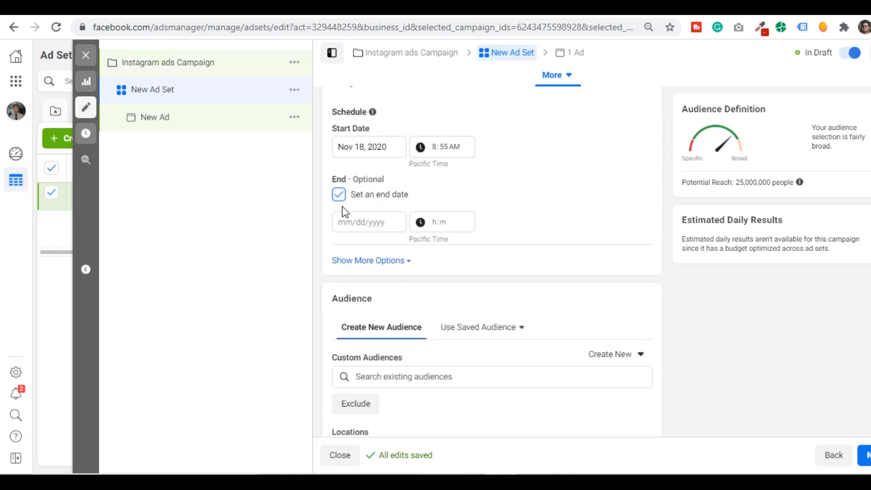
pyautogui.click(346, 221)
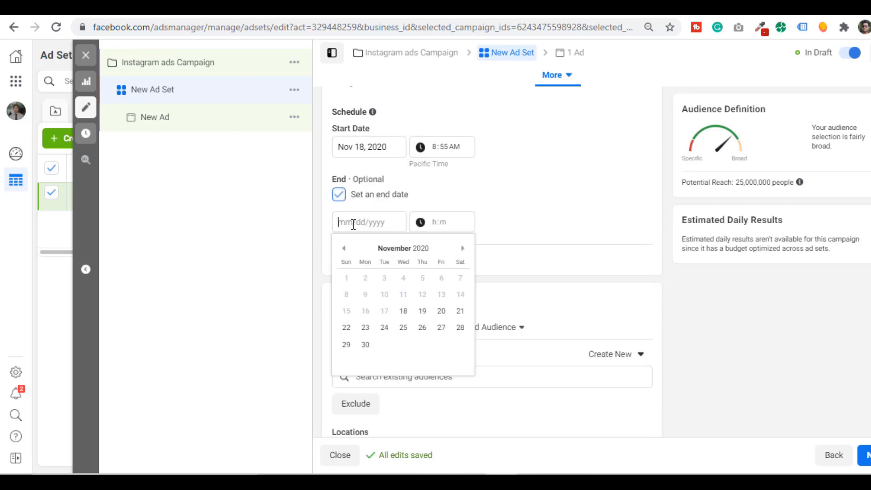
pyautogui.click(365, 346)
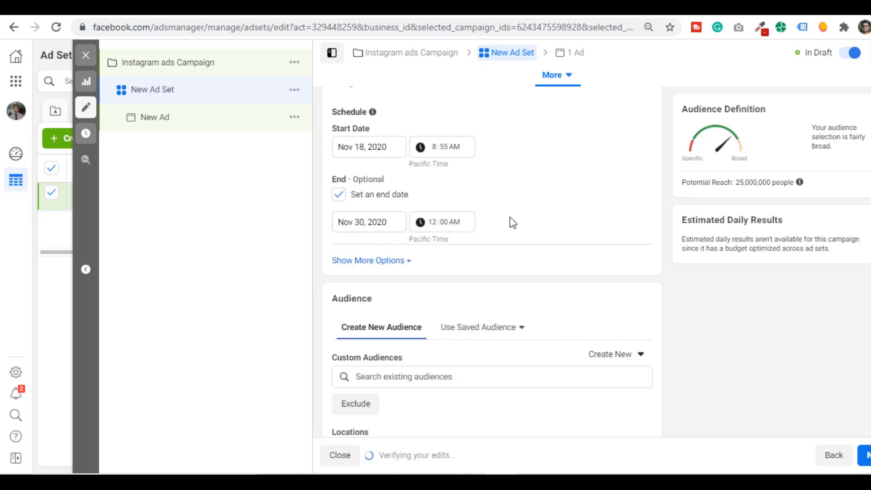
# - Apply the saved audience "Highly Targeted people- Courses bd Facebook course" to the ad set and duplicate it without detailed targeting expansion
pyautogui.scroll(-3, 502, 233)
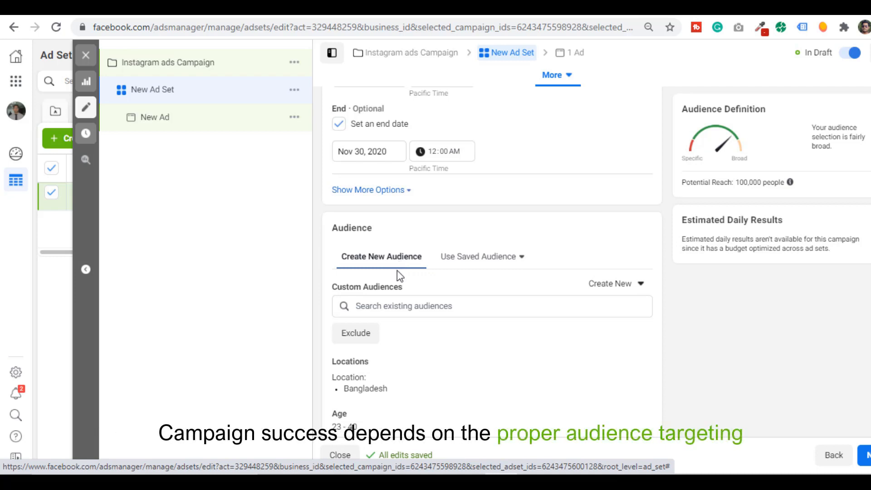
pyautogui.scroll(-3, 397, 270)
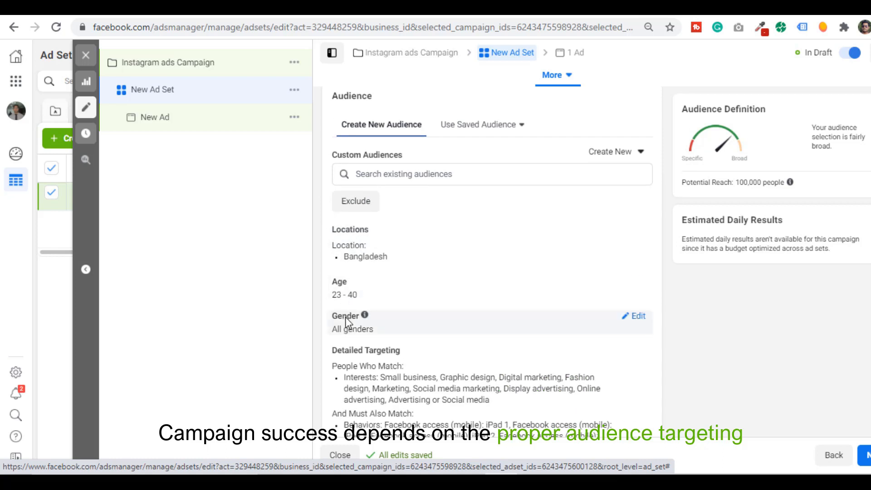
pyautogui.scroll(-2, 350, 342)
pyautogui.scroll(-6, 368, 329)
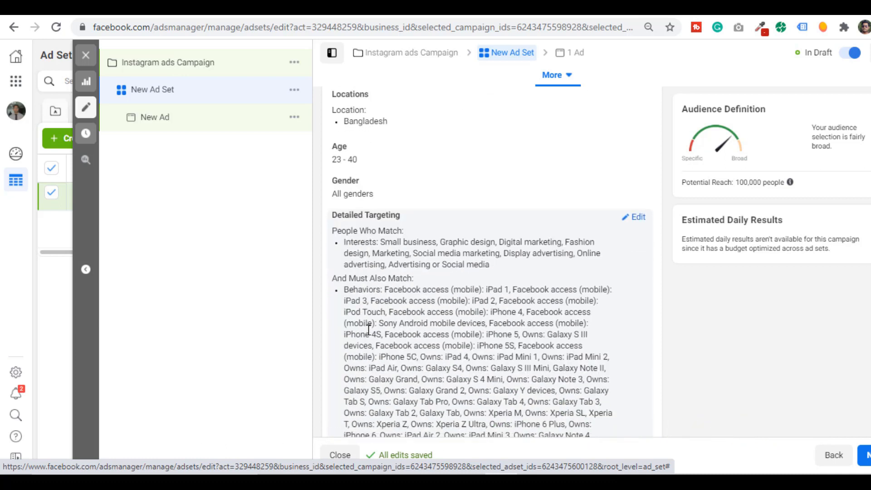
pyautogui.scroll(12, 369, 335)
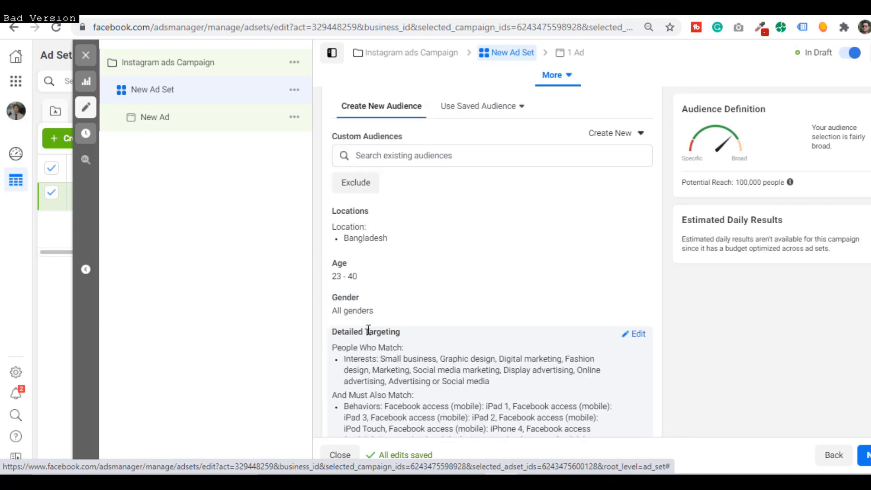
pyautogui.click(470, 339)
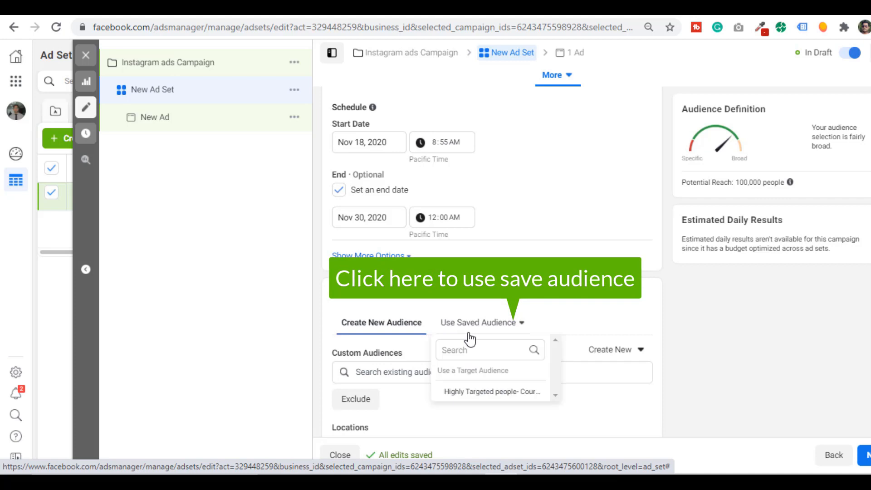
pyautogui.click(492, 392)
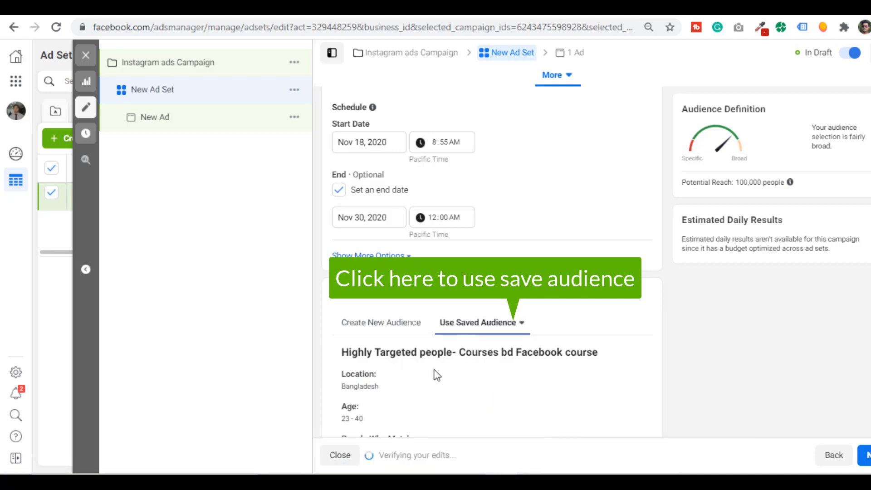
pyautogui.scroll(-8, 456, 373)
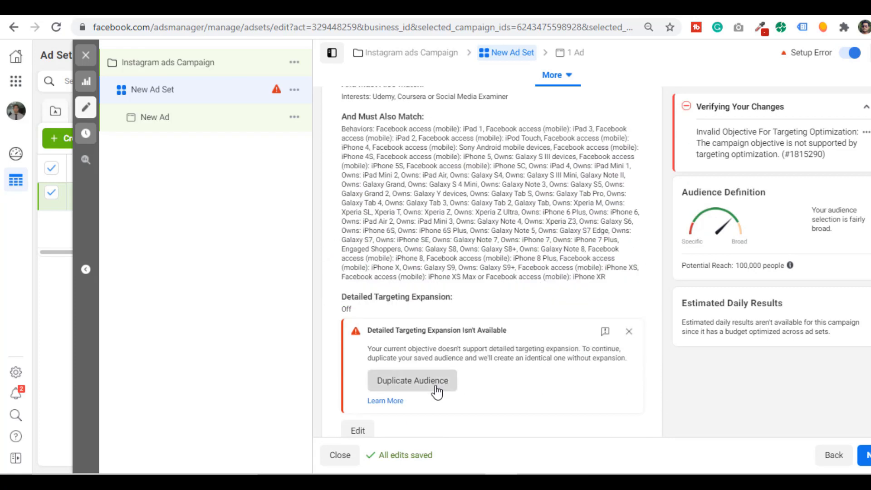
pyautogui.click(436, 390)
# - Switch the ad set to Manual Placements and limit its devices to Mobile by excluding Desktop
pyautogui.scroll(-8, 449, 381)
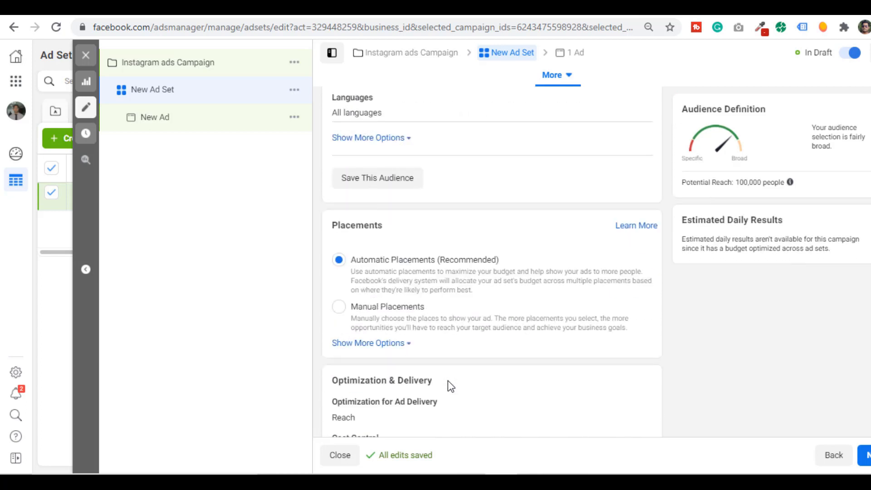
pyautogui.scroll(-2, 448, 381)
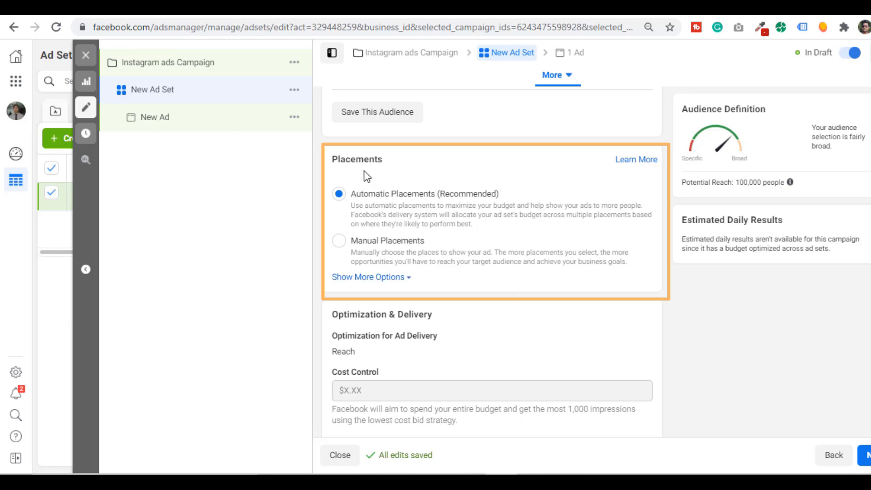
pyautogui.click(343, 247)
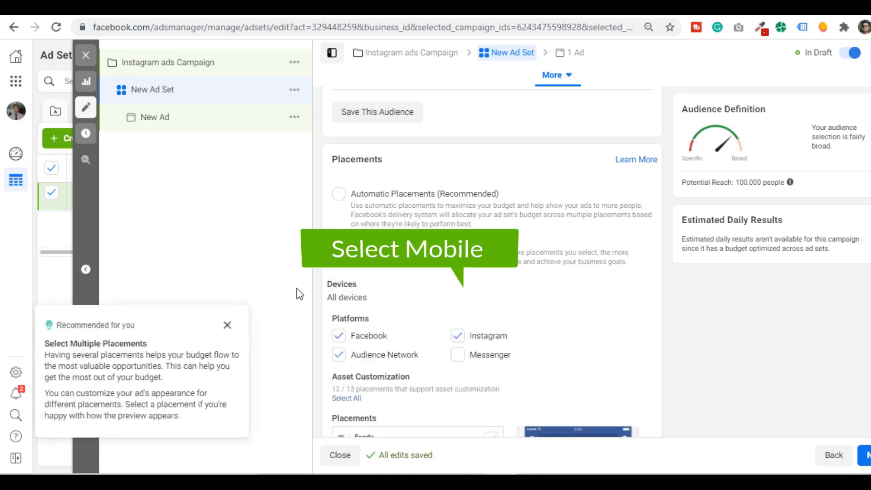
pyautogui.click(637, 286)
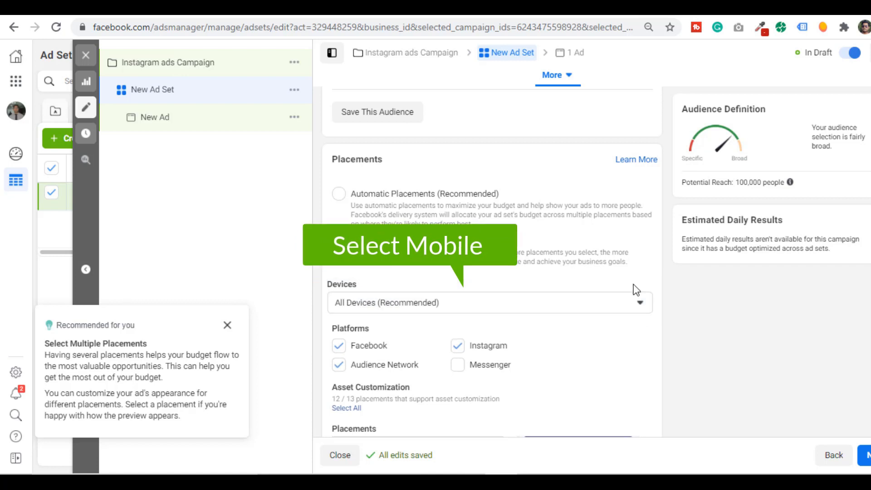
pyautogui.click(384, 307)
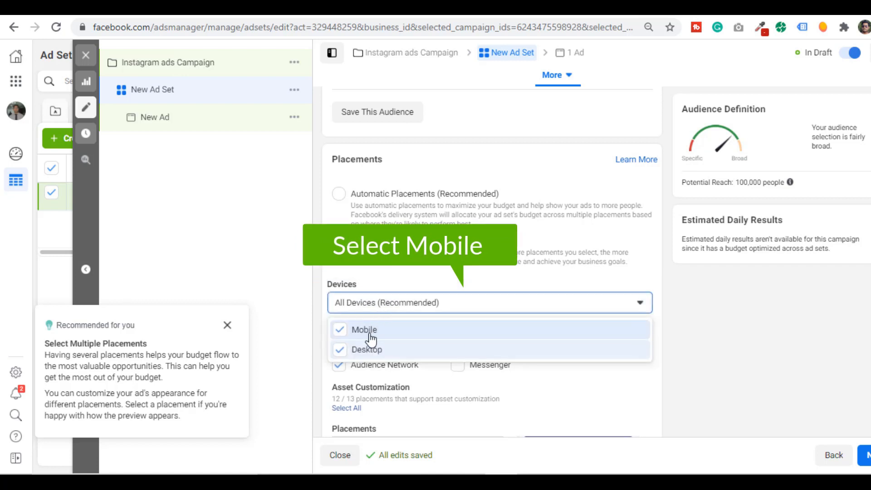
pyautogui.click(340, 351)
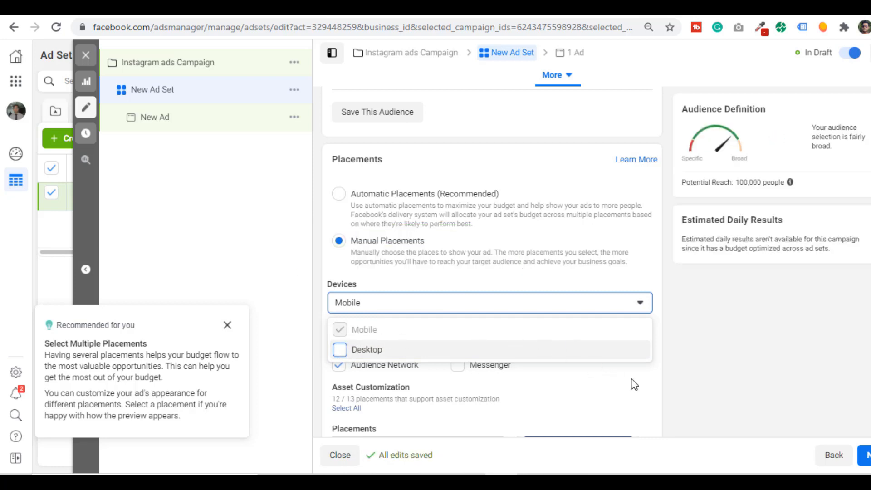
pyautogui.click(646, 384)
pyautogui.scroll(-2, 647, 383)
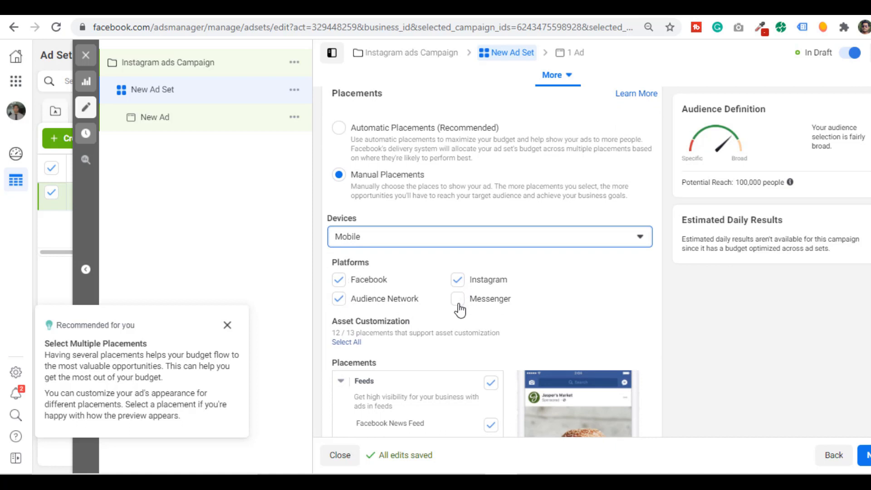
# - Limit the ad set's platforms to Instagram by excluding Audience Network and Facebook, keeping Instagram Feed selected among the placements
pyautogui.click(339, 299)
pyautogui.click(340, 283)
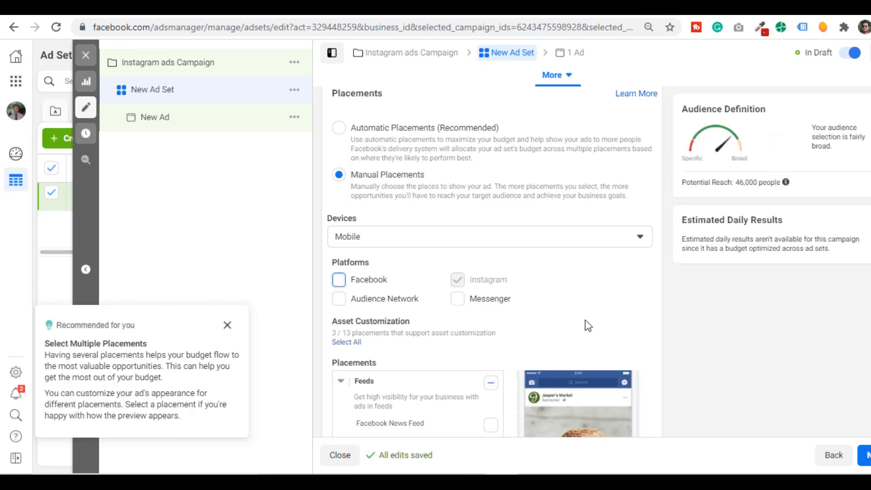
pyautogui.scroll(-3, 588, 326)
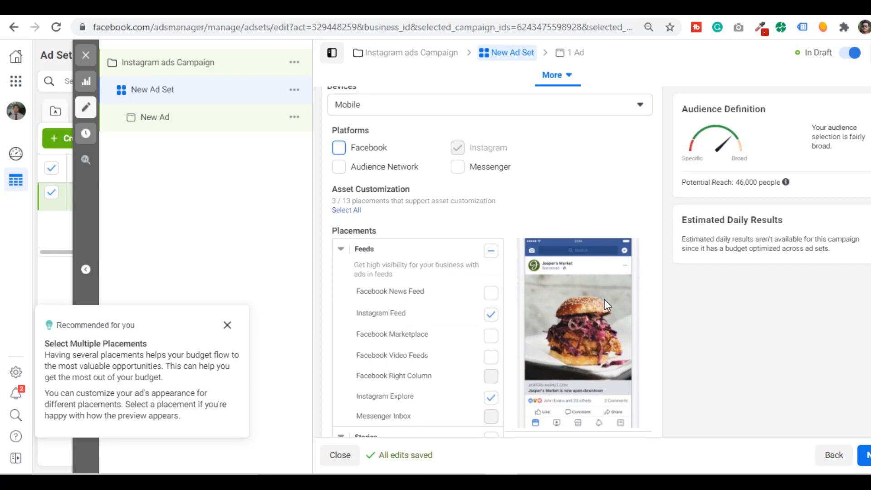
pyautogui.click(493, 320)
pyautogui.click(491, 314)
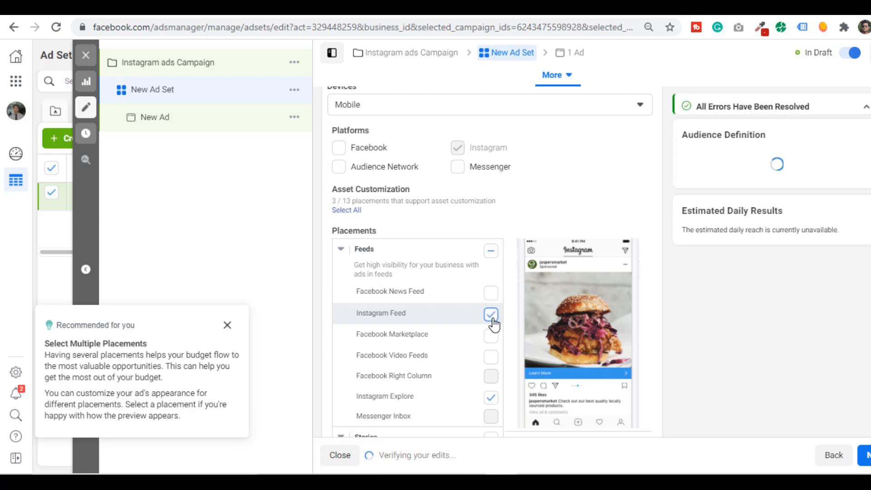
# - Check the remaining placements and the optimization and delivery settings, and continue to the ad settings
pyautogui.scroll(-5, 520, 320)
pyautogui.scroll(-3, 521, 320)
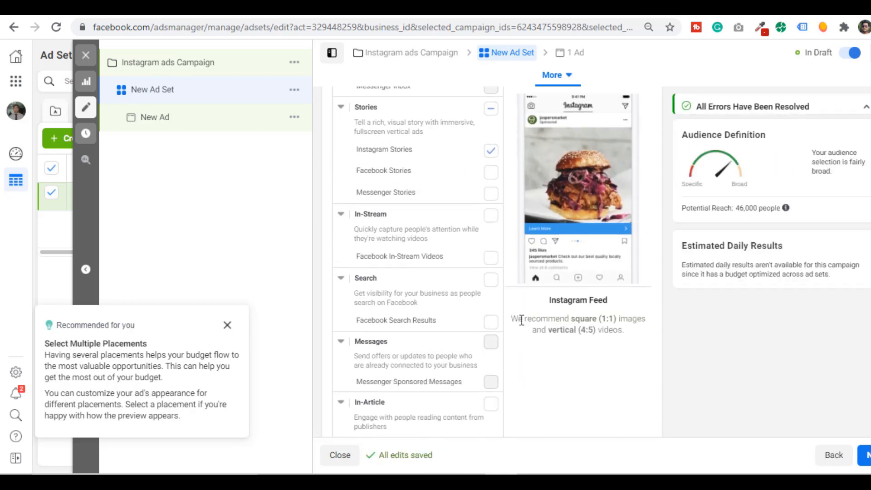
pyautogui.scroll(-8, 592, 393)
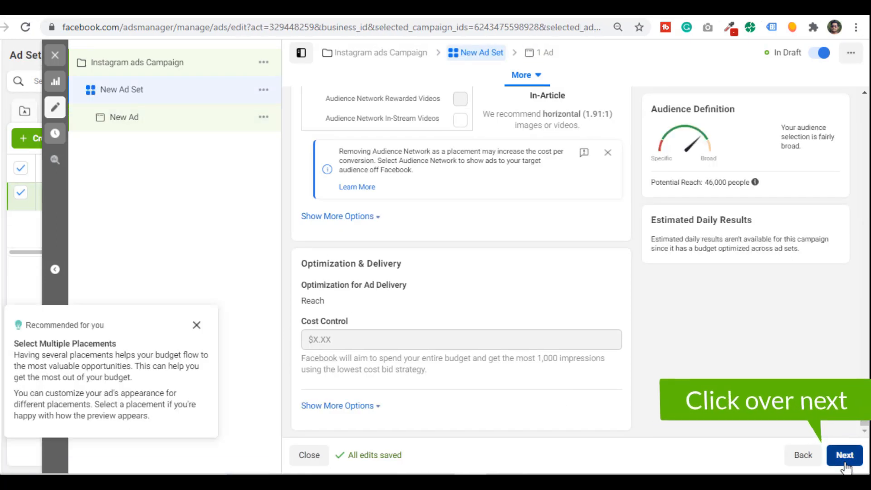
pyautogui.click(845, 455)
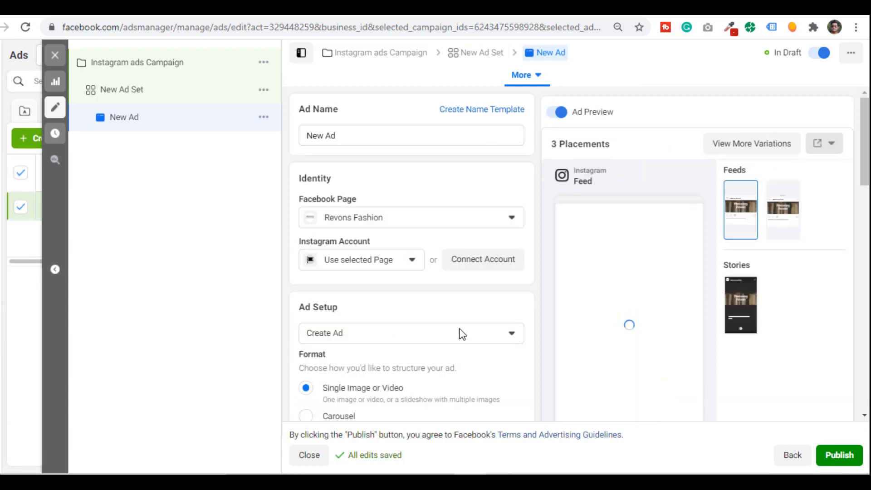
# - Examine the new ad's identity, format, creative and primary text settings
pyautogui.scroll(-3, 387, 312)
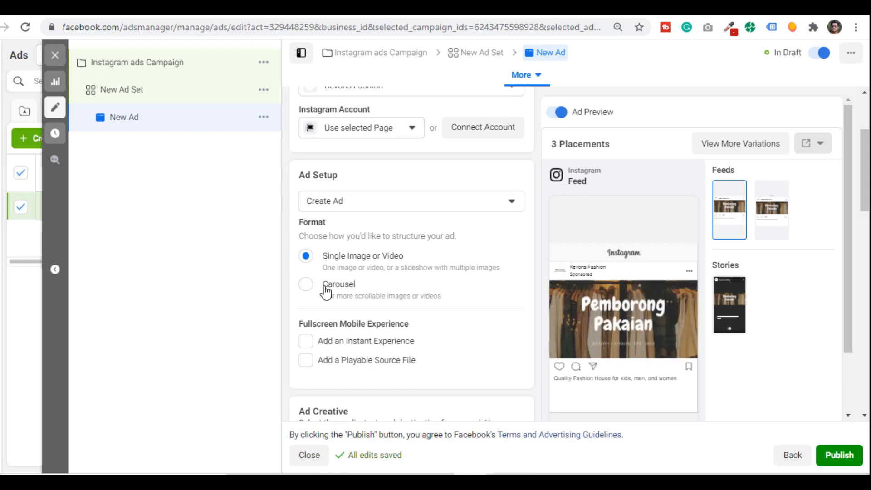
pyautogui.scroll(-9, 360, 295)
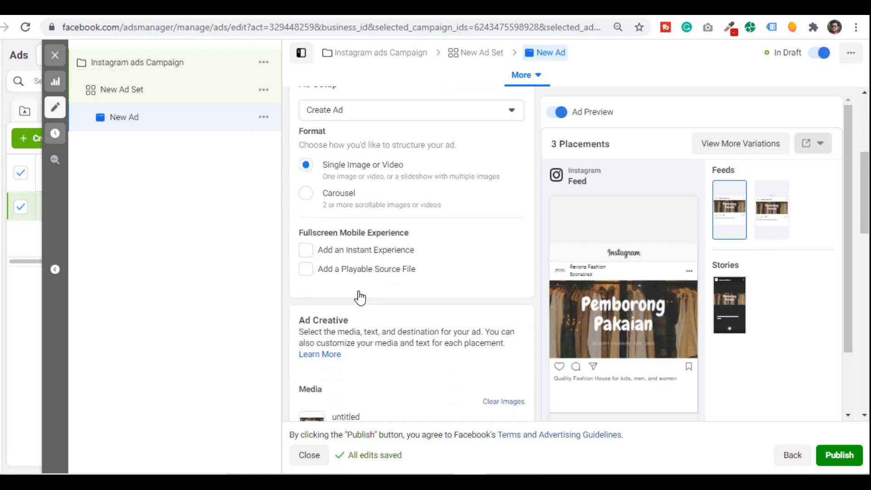
pyautogui.scroll(-2, 359, 291)
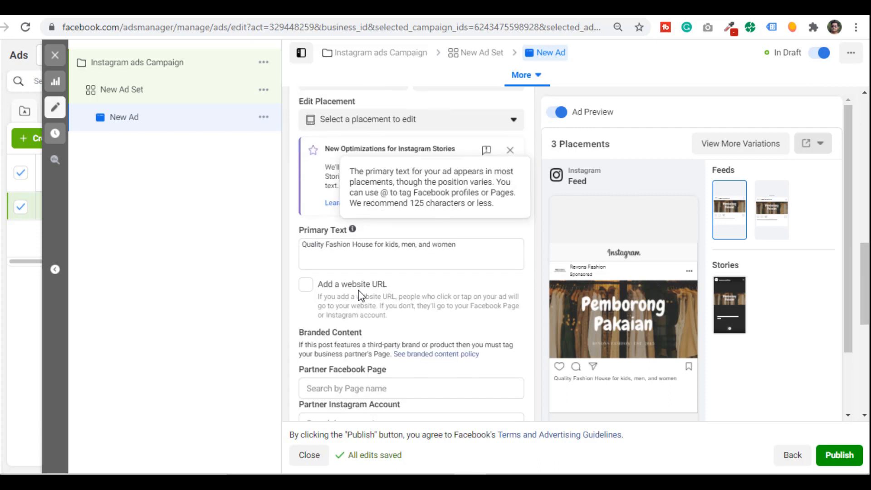
pyautogui.click(356, 254)
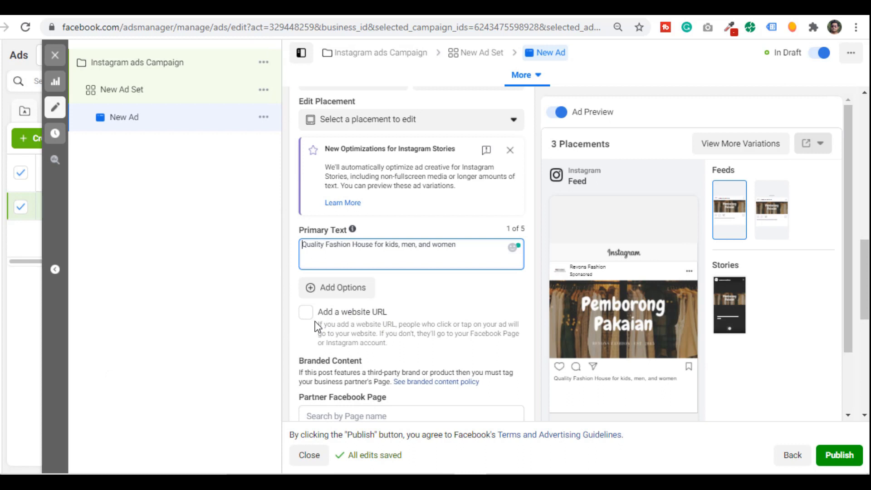
# - Try the website URL option for the ad, turn it back off and check the language and tracking settings
pyautogui.click(307, 313)
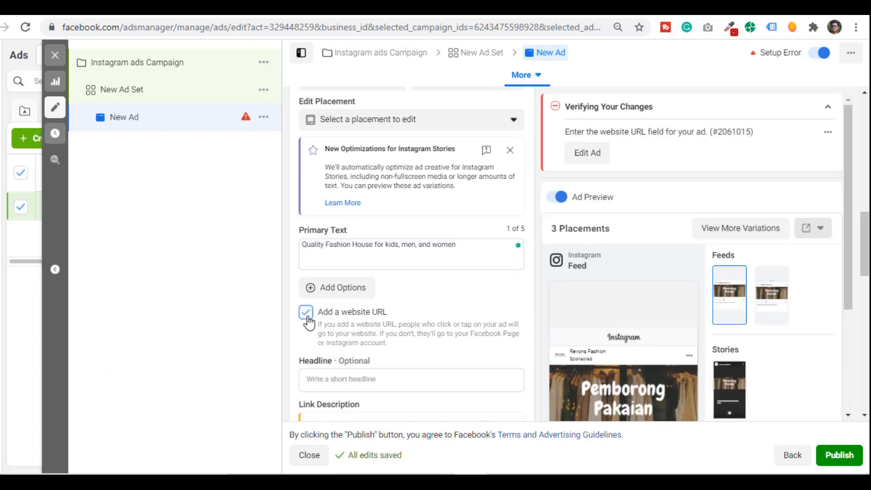
pyautogui.click(306, 312)
pyautogui.scroll(-5, 378, 347)
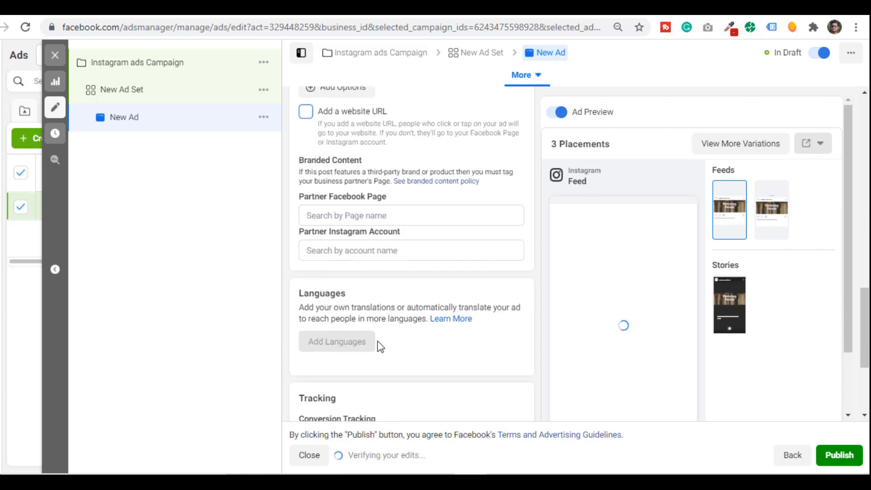
pyautogui.scroll(-4, 378, 341)
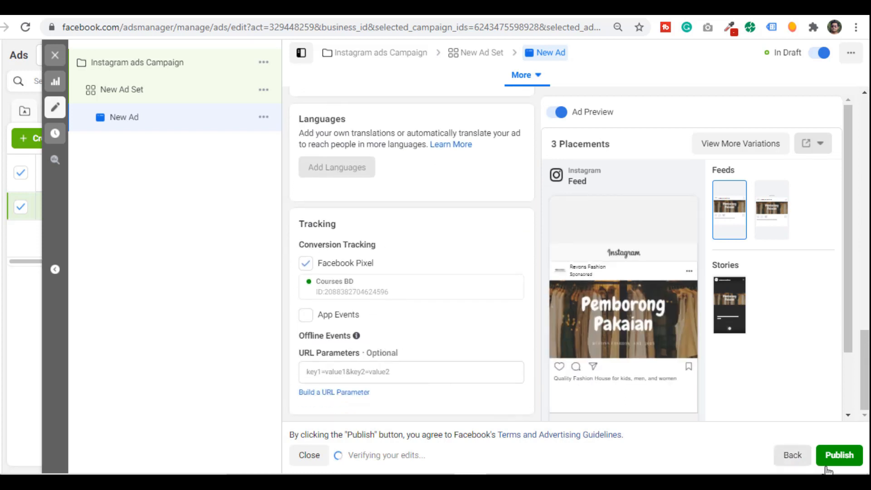